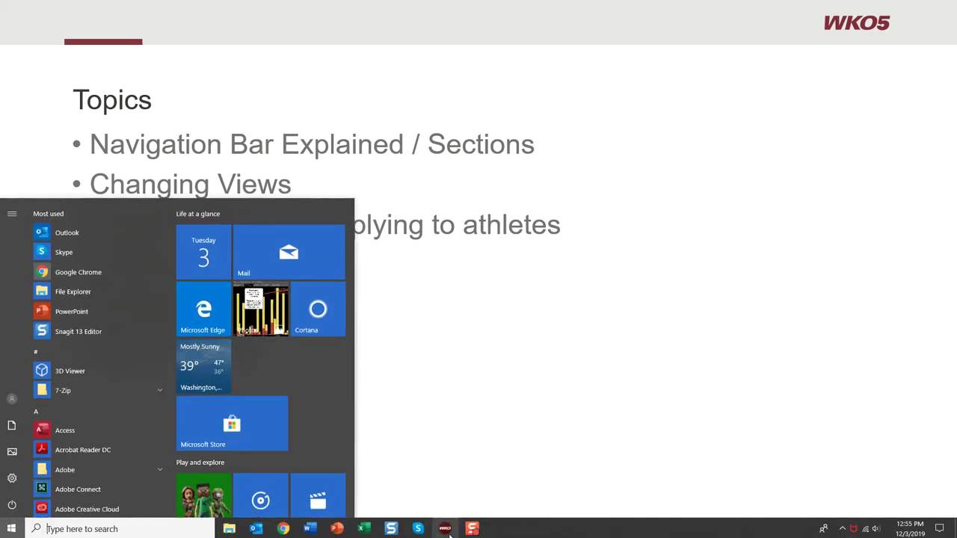
# Switch to WKO5, browse the workout details and segments, then return to Insights.
pyautogui.click(445, 533)
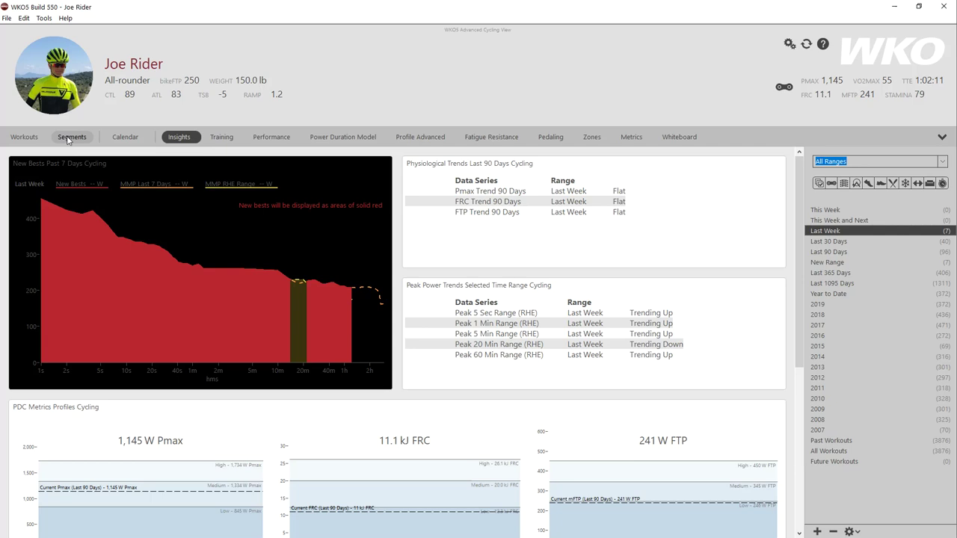
pyautogui.click(25, 137)
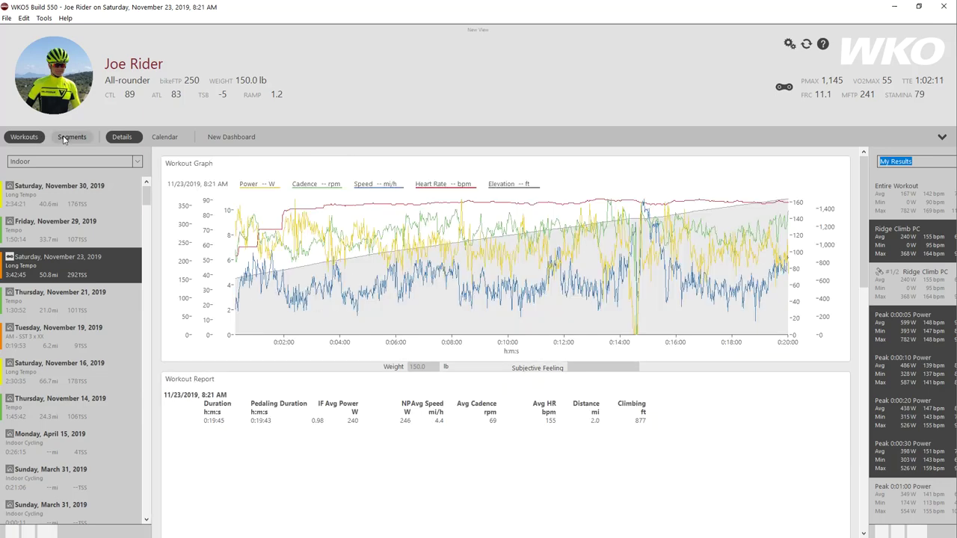
pyautogui.click(64, 137)
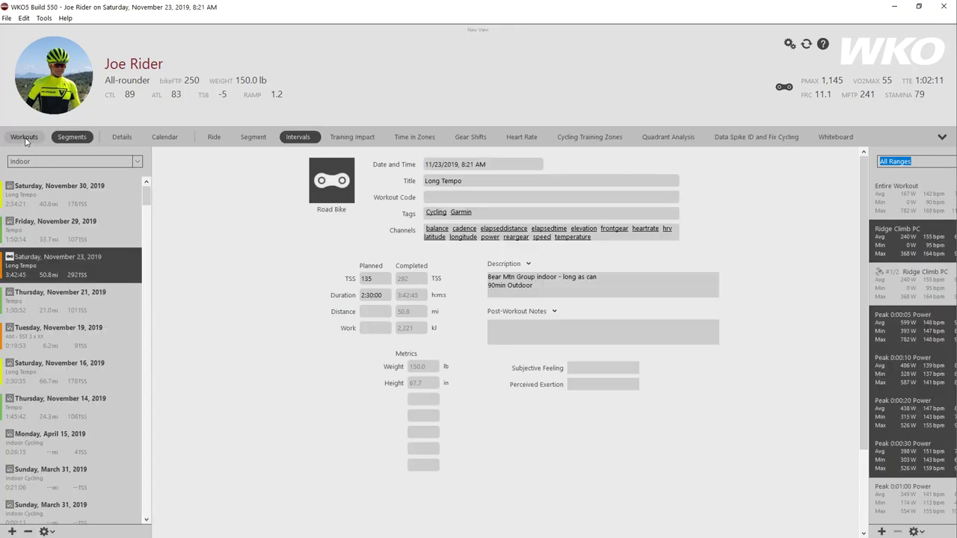
pyautogui.click(24, 139)
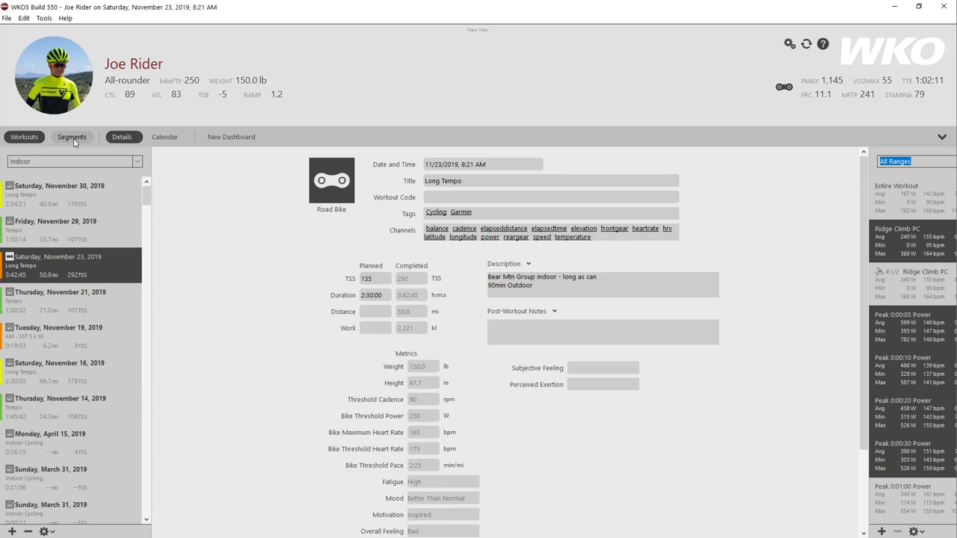
pyautogui.click(33, 140)
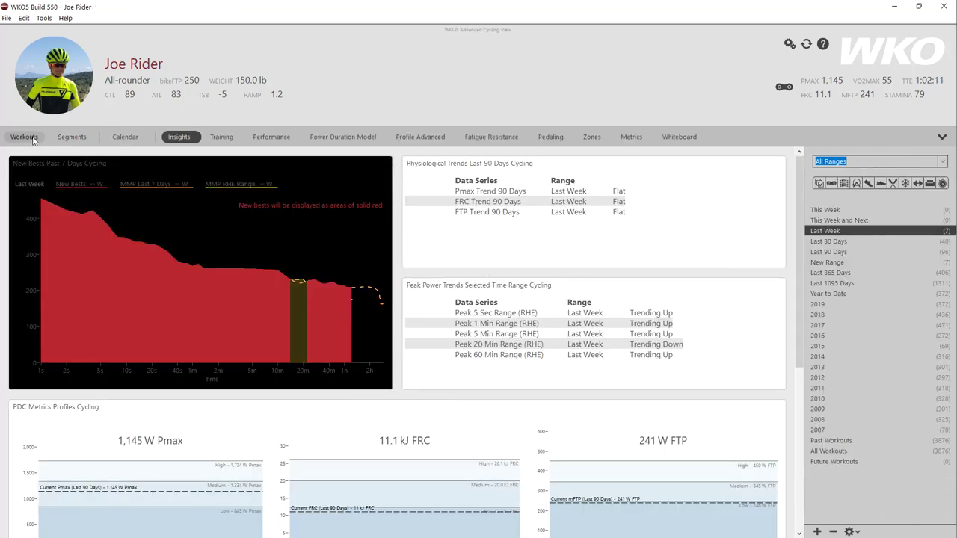
pyautogui.click(124, 139)
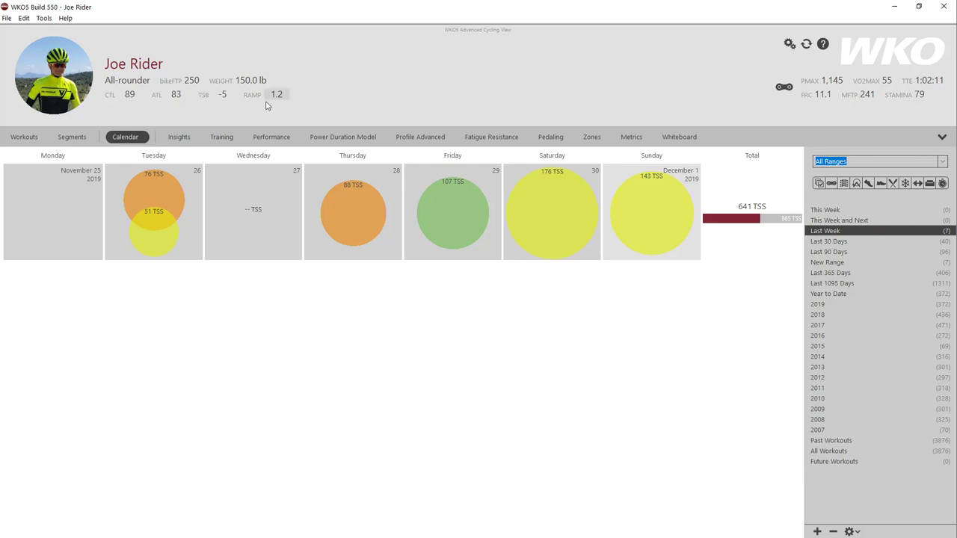
pyautogui.click(179, 137)
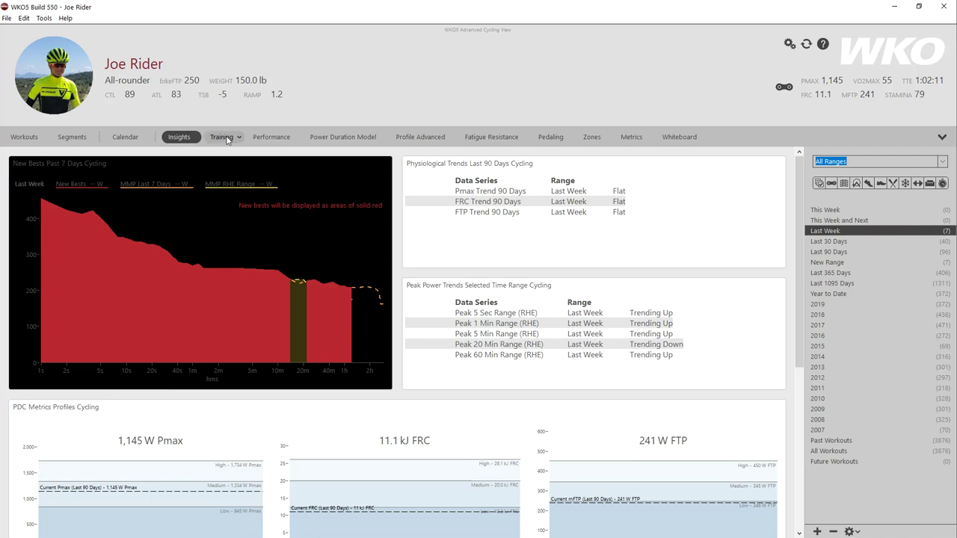
# Show the Performance dashboard and open the current view's options menu.
pyautogui.click(267, 137)
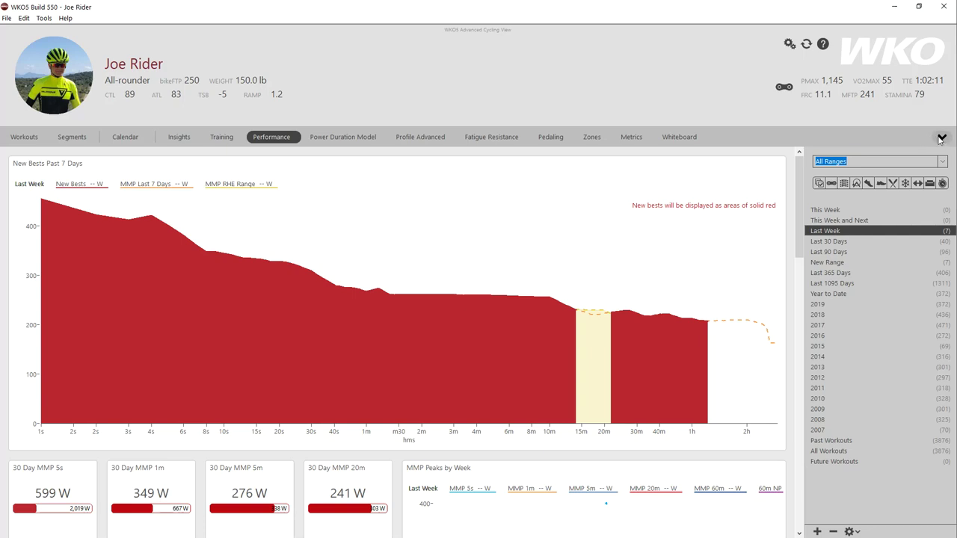
pyautogui.click(942, 139)
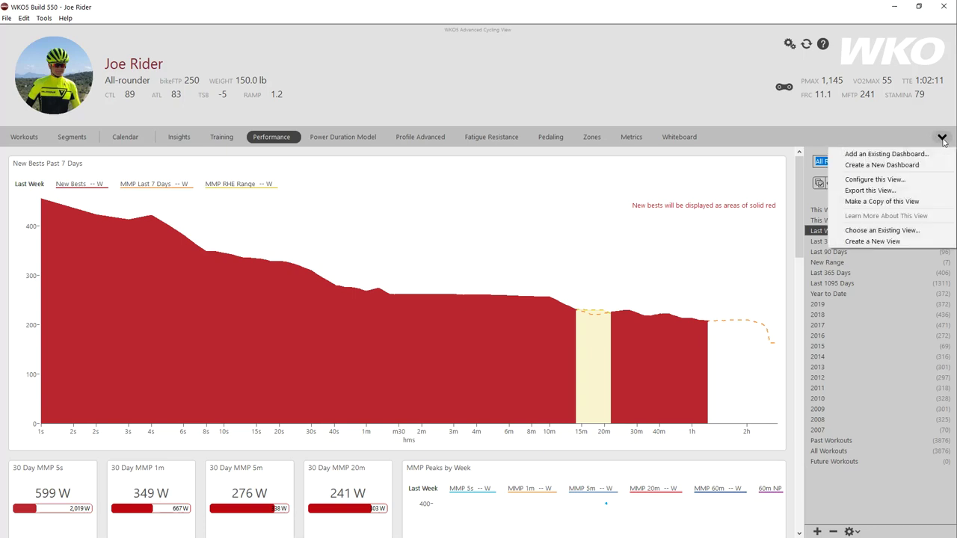
# Add an existing dashboard, listing All Dashboards filtered by 'cx'.
pyautogui.click(887, 154)
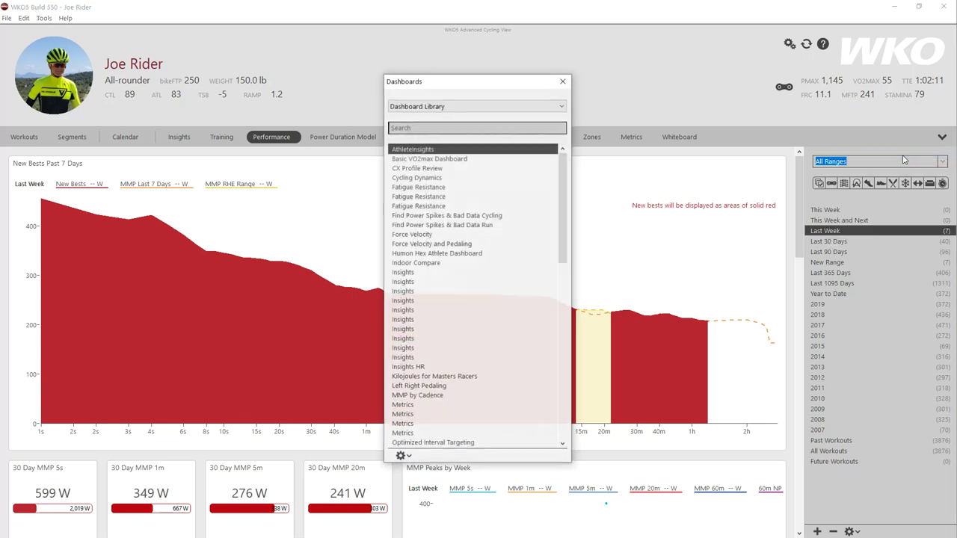
pyautogui.click(450, 109)
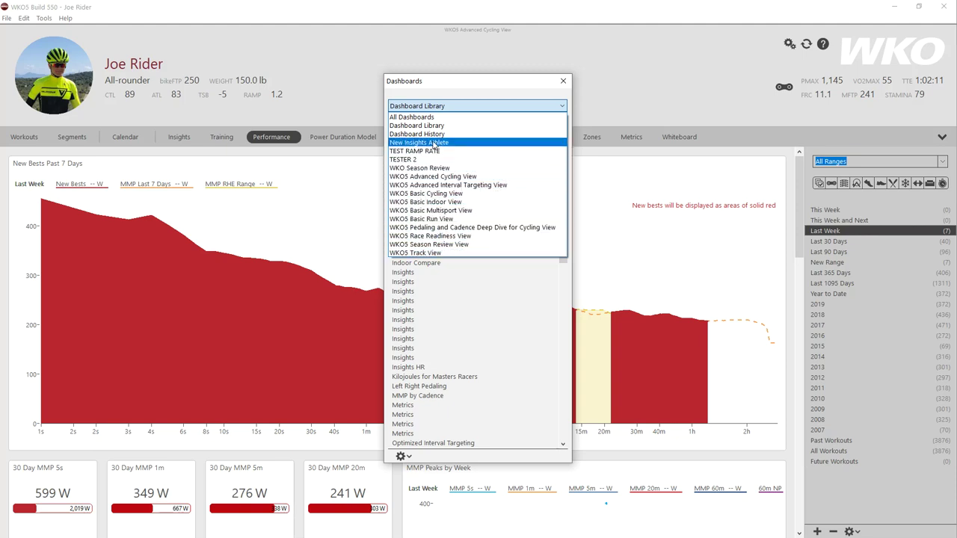
pyautogui.click(424, 117)
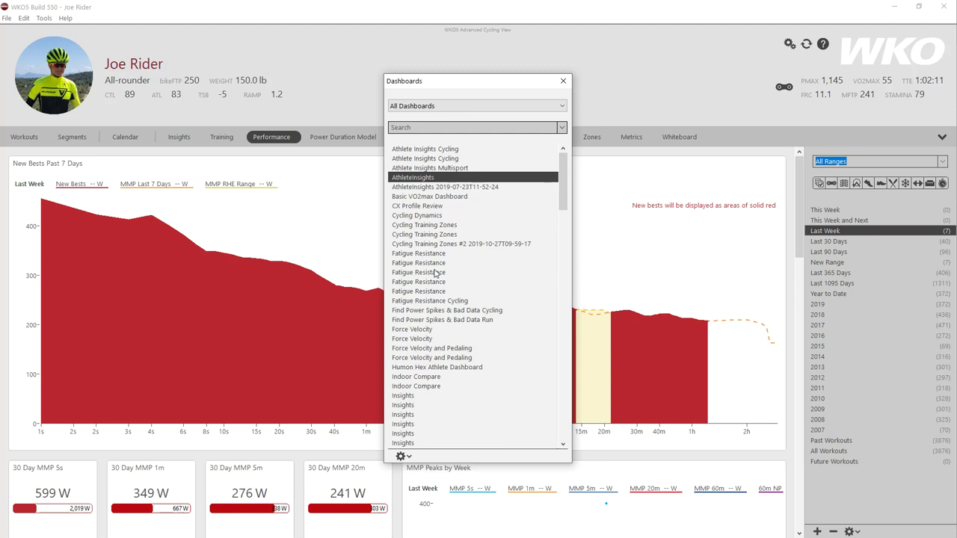
pyautogui.click(410, 127)
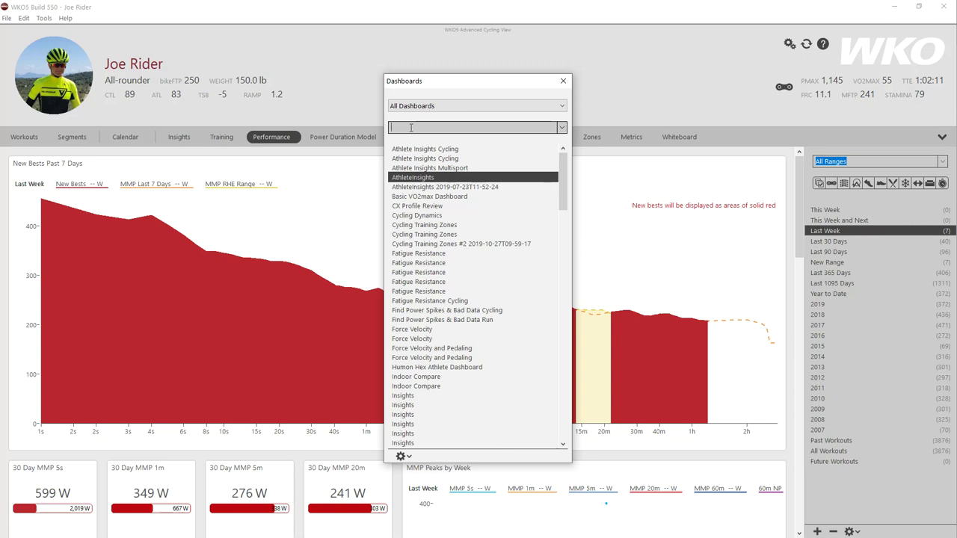
pyautogui.write('cx')
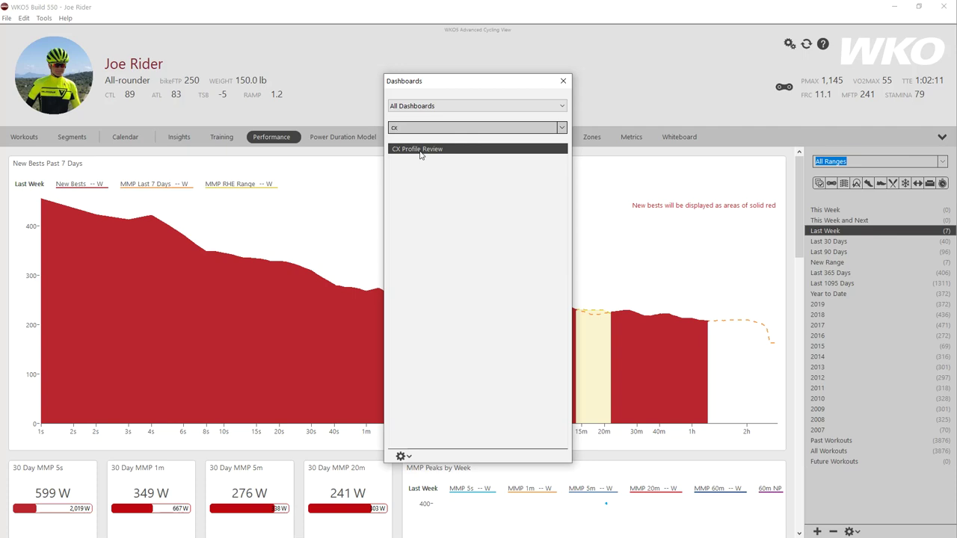
# Add CX Profile Review to the bar, close the library, then delete that dashboard.
pyautogui.doubleClick(419, 150)
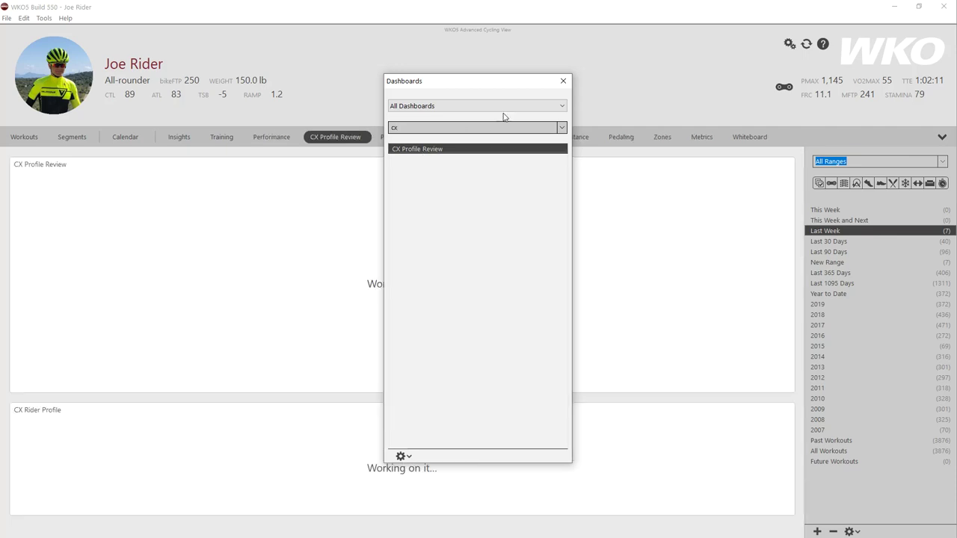
pyautogui.click(563, 81)
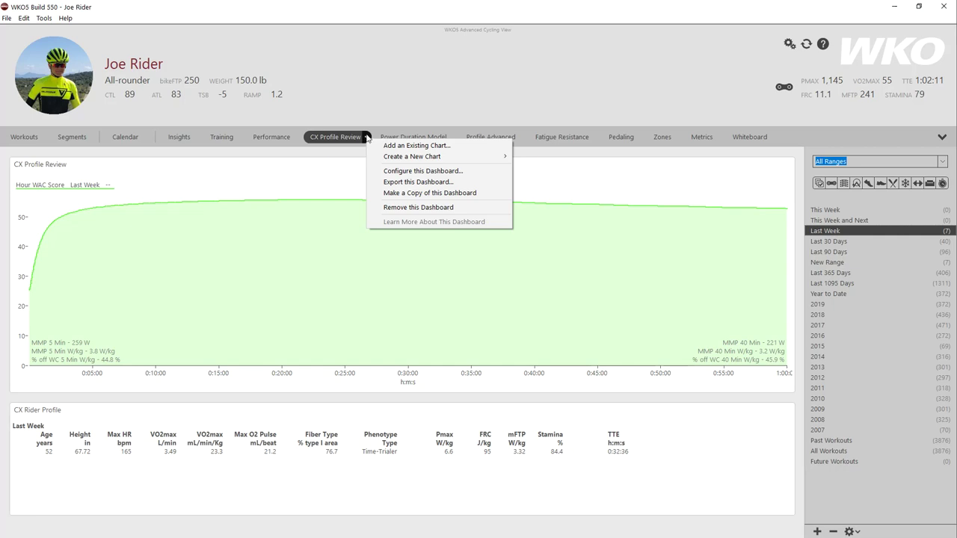
pyautogui.click(414, 209)
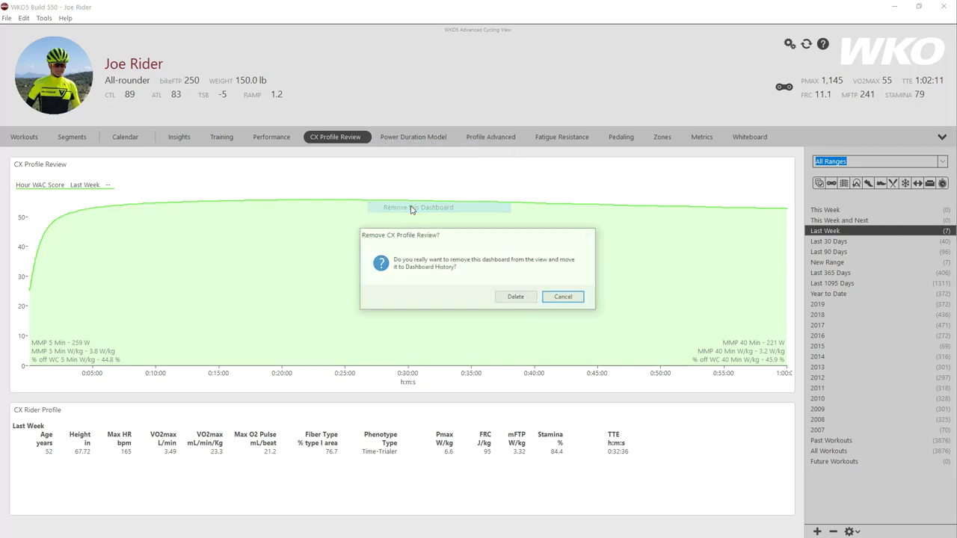
pyautogui.click(516, 297)
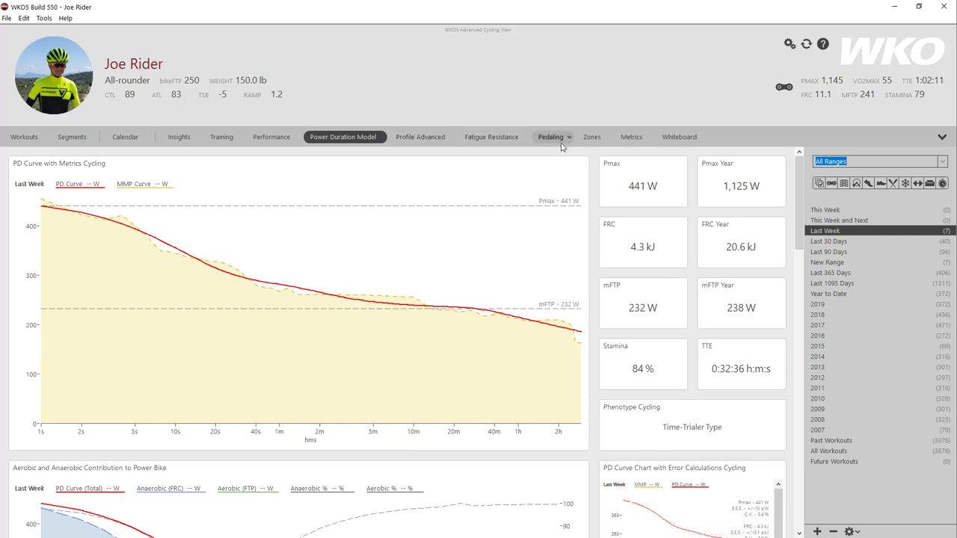
# Add the 30day MMP 1m chart to the Whiteboard from All Charts filtered by 'MMP'.
pyautogui.click(680, 137)
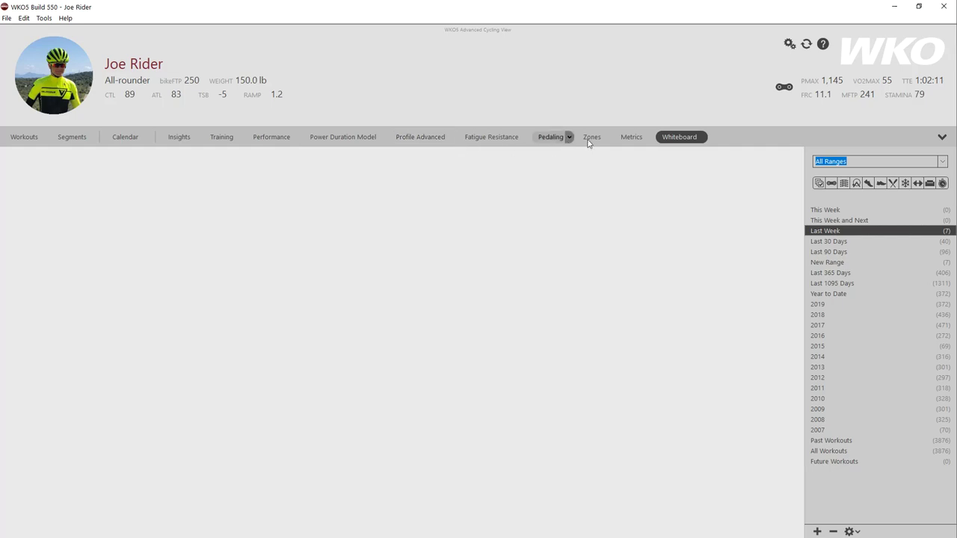
pyautogui.click(703, 139)
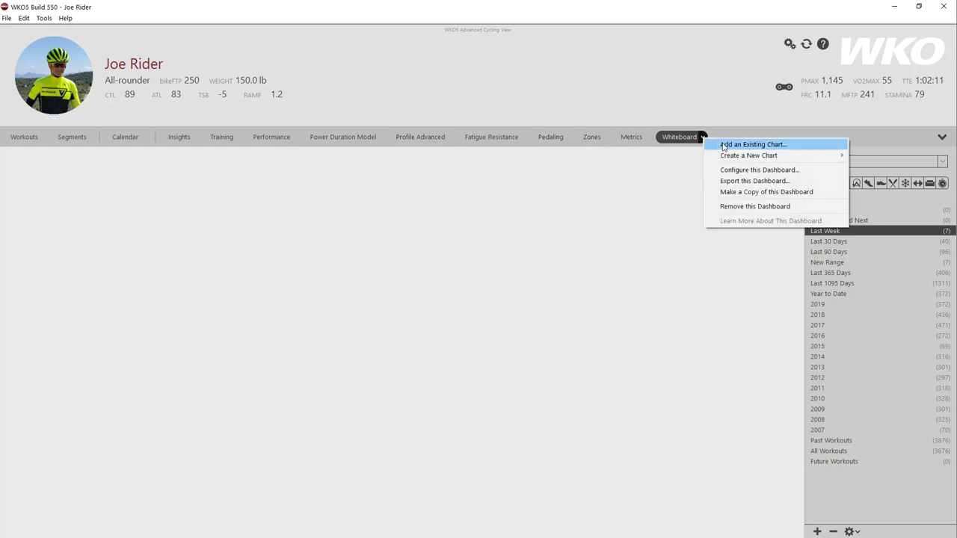
pyautogui.click(722, 146)
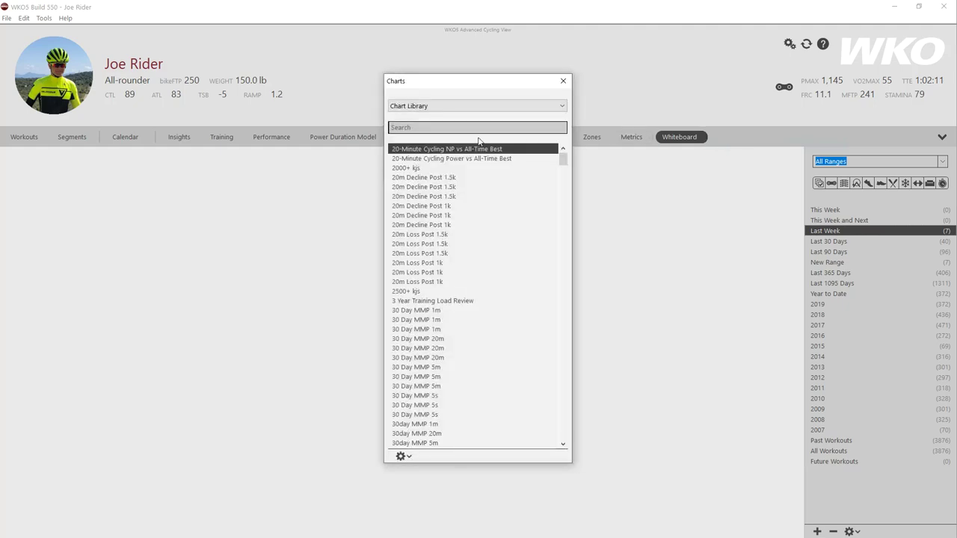
pyautogui.click(425, 108)
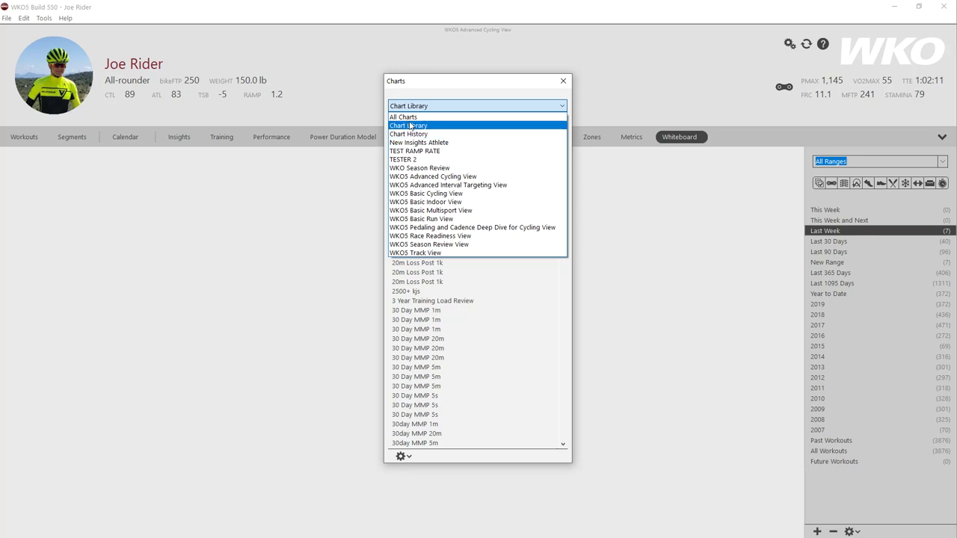
pyautogui.click(408, 117)
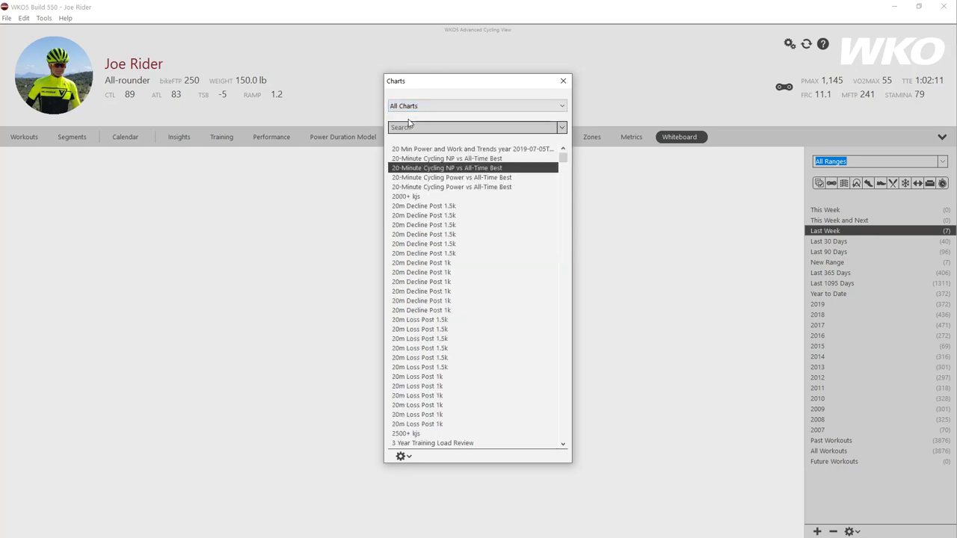
pyautogui.click(408, 107)
pyautogui.click(408, 107)
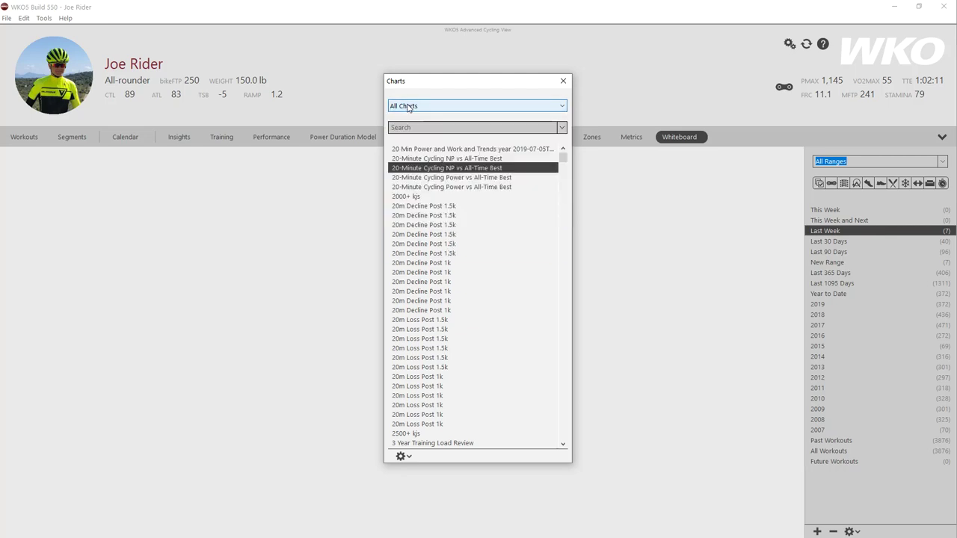
pyautogui.click(414, 127)
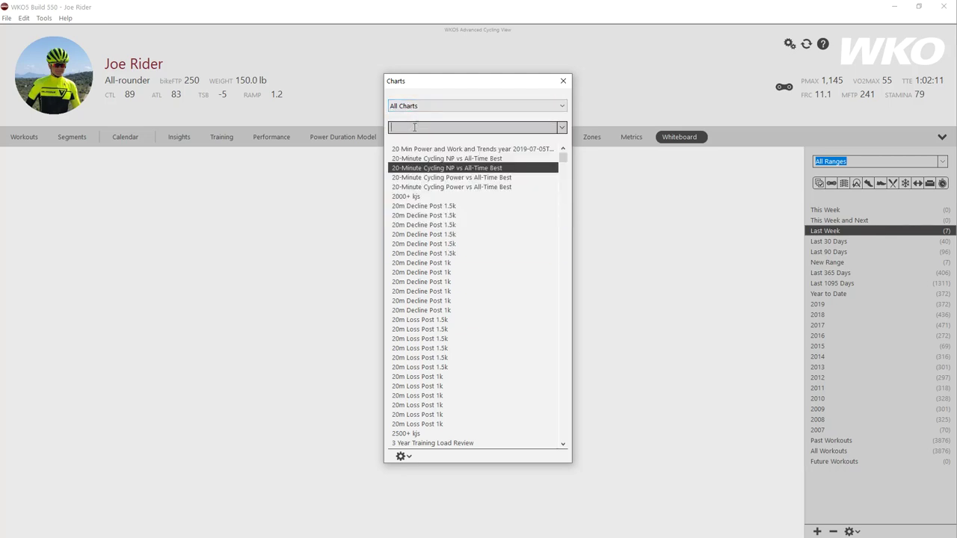
pyautogui.write('MMP')
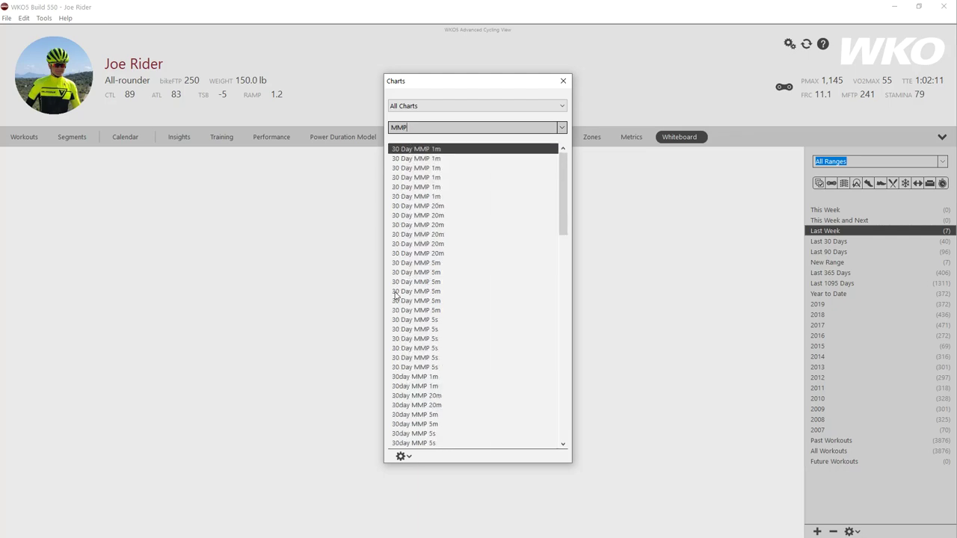
pyautogui.doubleClick(411, 386)
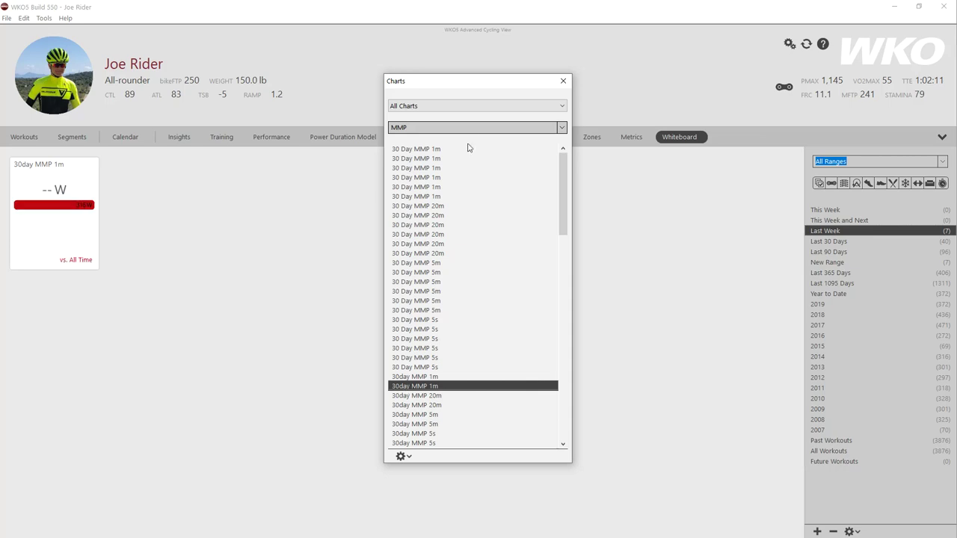
# Close the chart picker and drag the 30day MMP 1m tile's corner to enlarge it.
pyautogui.click(563, 81)
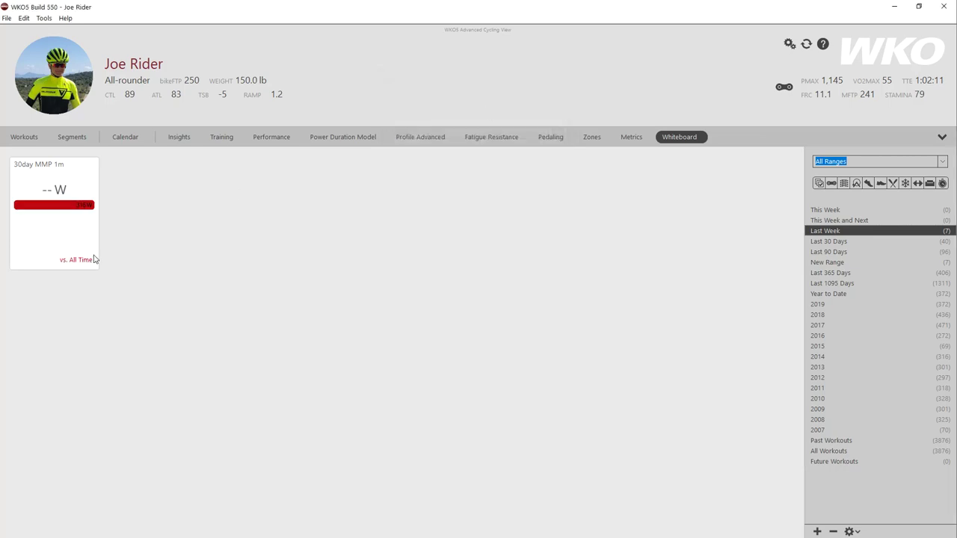
pyautogui.moveTo(95, 267); pyautogui.dragTo(176, 298)
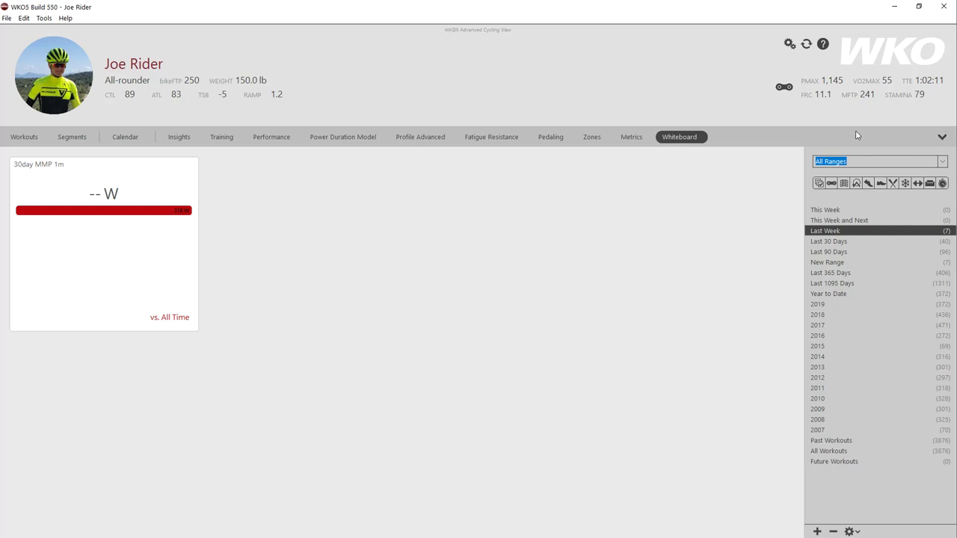
# Choose an existing view and pick WKO5 Basic Indoor View from the View Library.
pyautogui.click(942, 139)
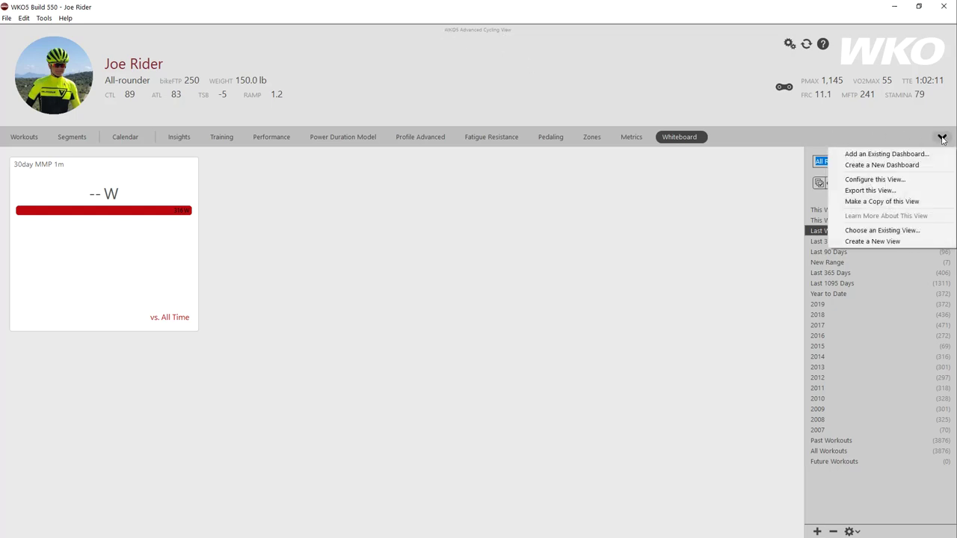
pyautogui.click(882, 230)
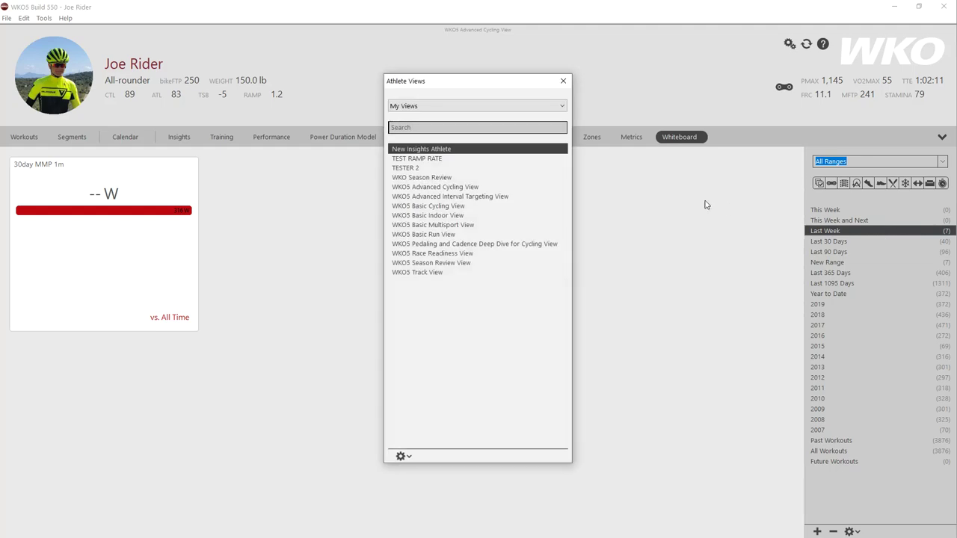
pyautogui.click(416, 109)
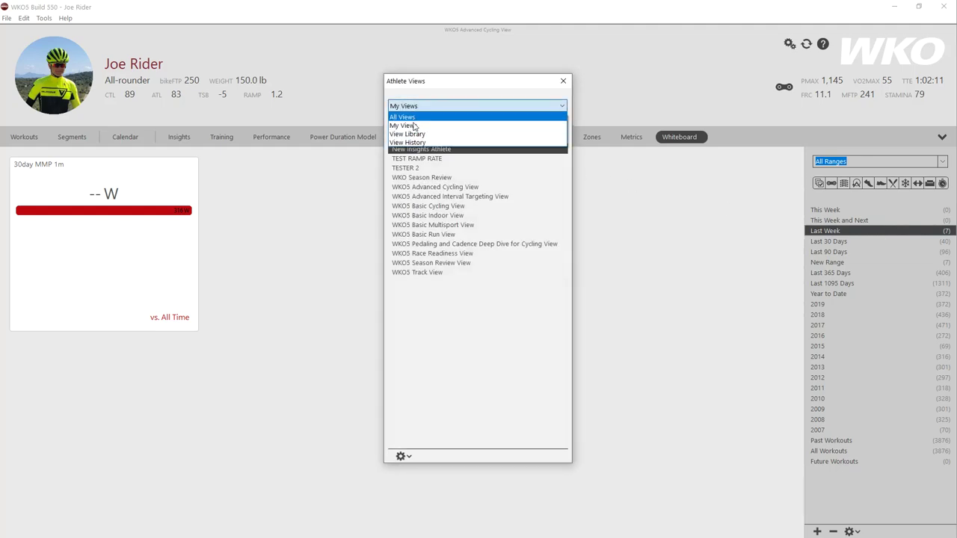
pyautogui.click(413, 135)
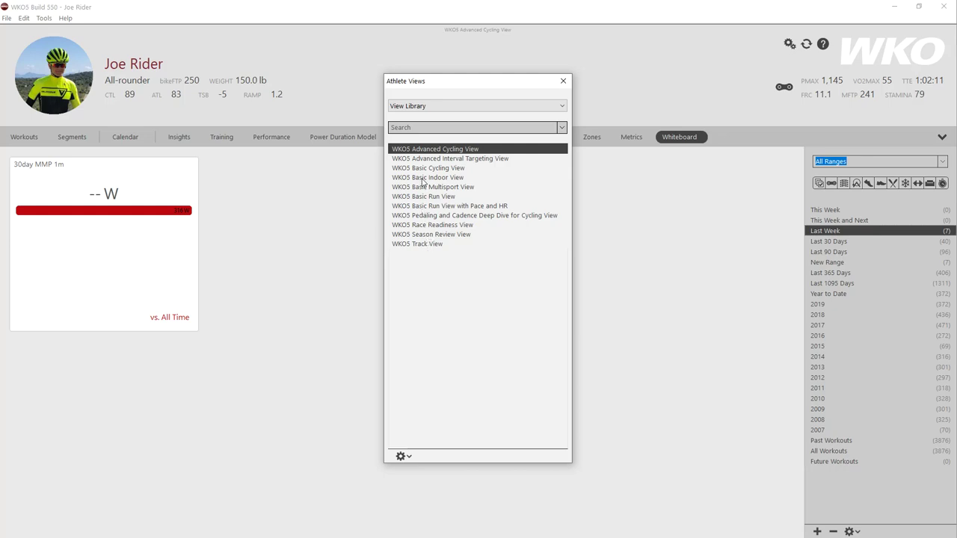
pyautogui.doubleClick(423, 181)
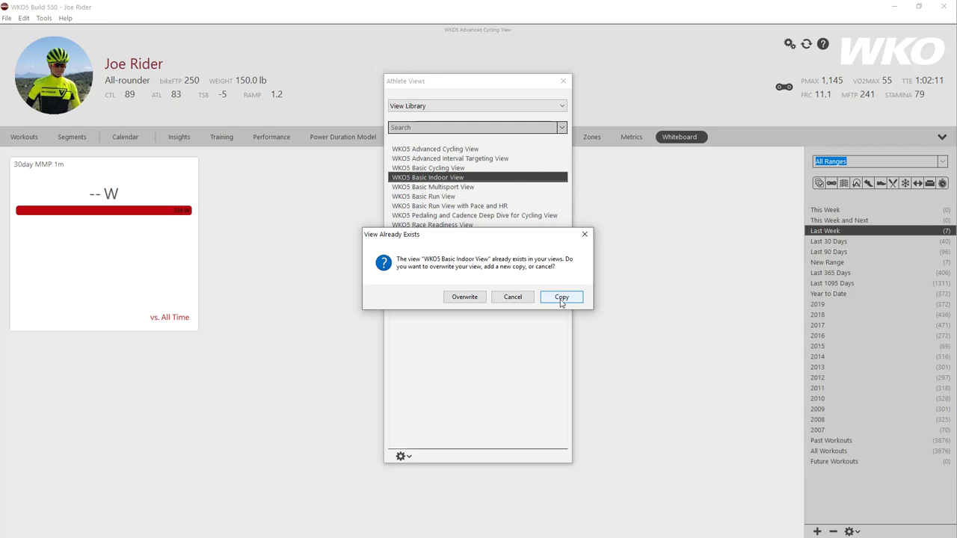
# Overwrite the existing WKO5 Basic Indoor View with the library version.
pyautogui.click(461, 298)
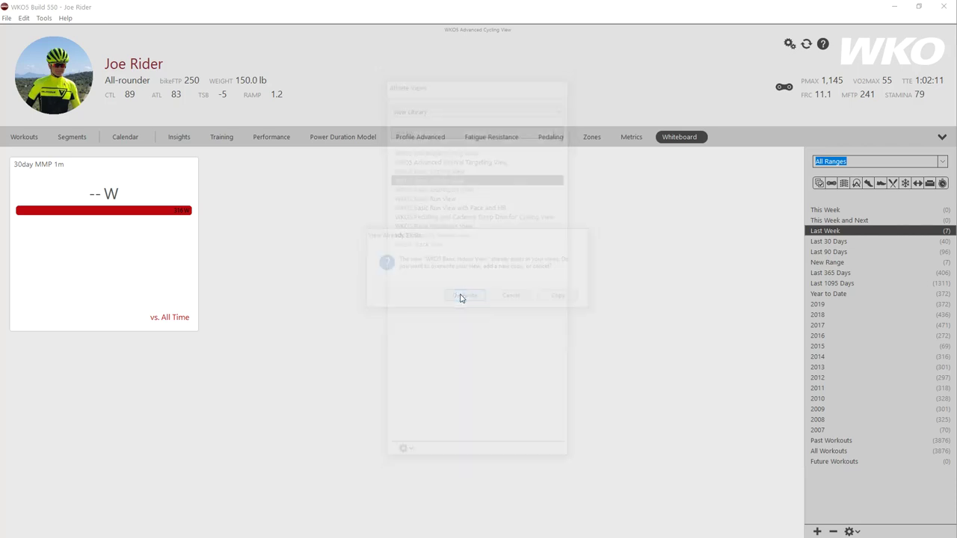